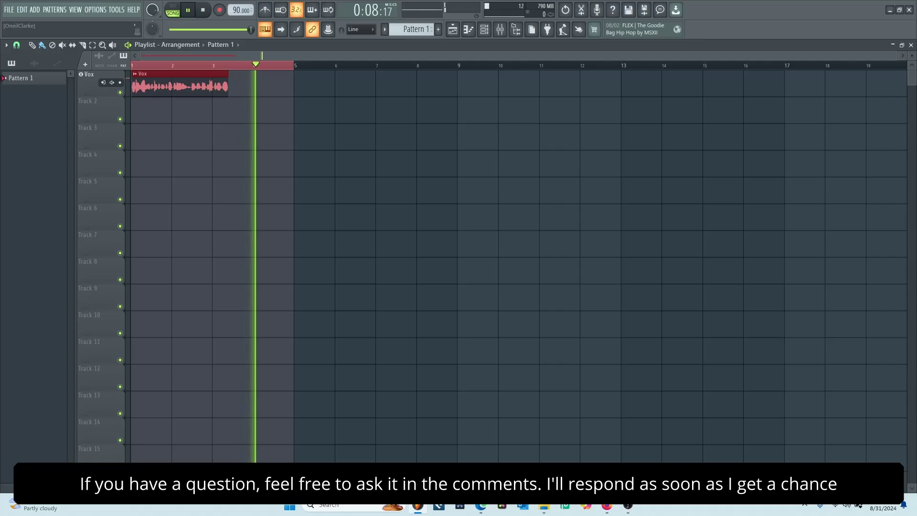
- Stop playback and add a 3x Osc channel to the channel rack
key(space)
click(500, 29)
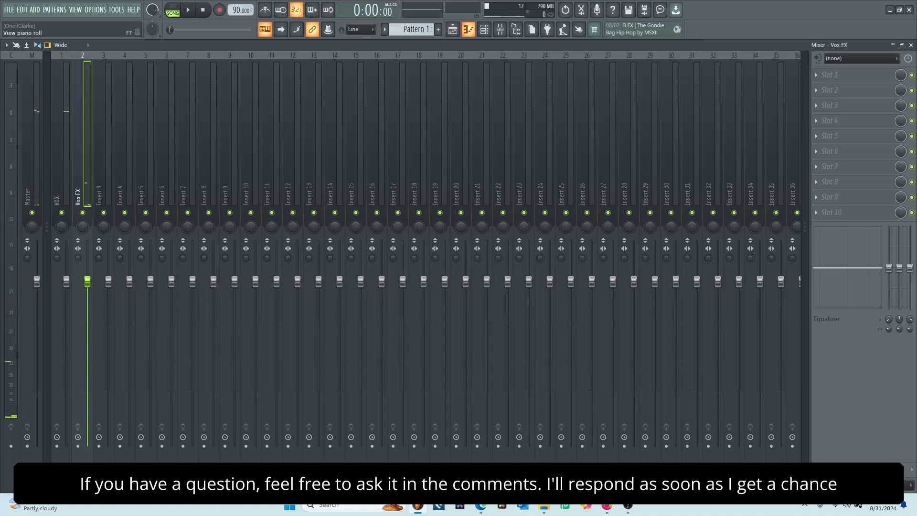
click(484, 29)
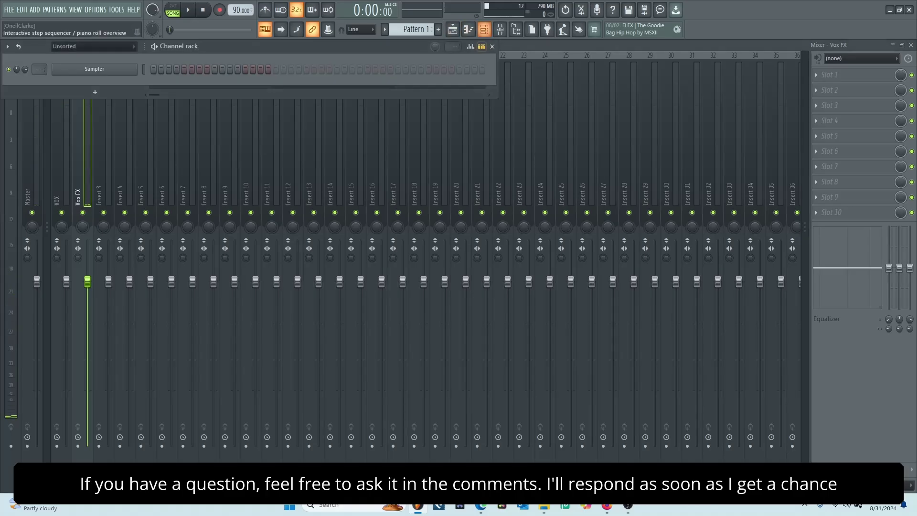
click(95, 92)
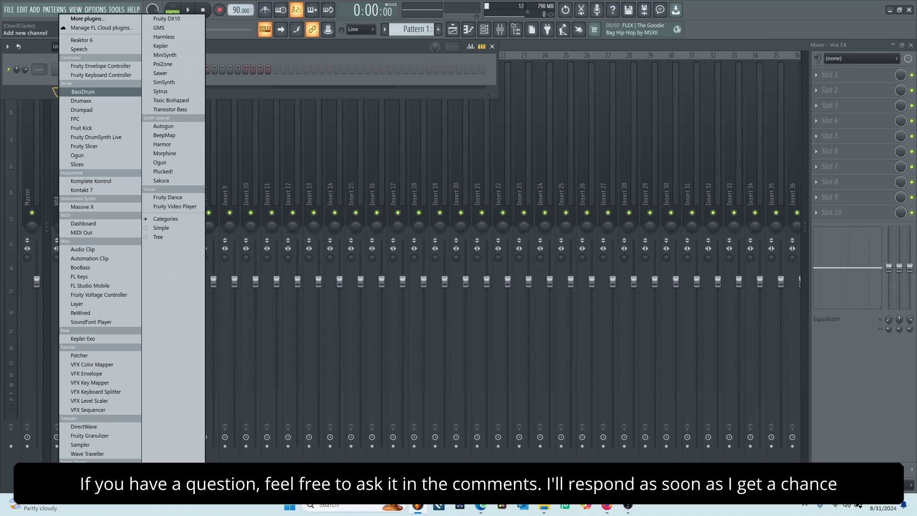
click(81, 471)
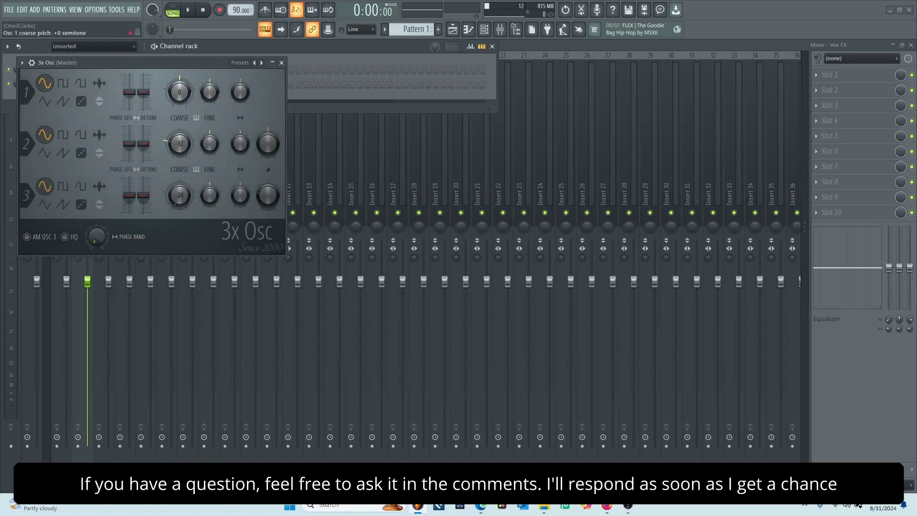
- Set oscillator 1 of the 3x Osc to the noise shape and route the channel to mixer track 3
drag(143, 63, 491, 93)
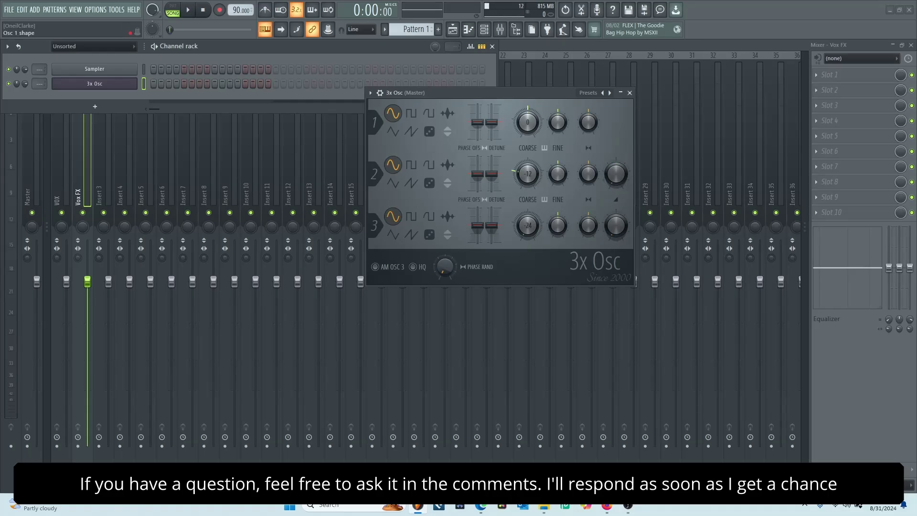
click(430, 131)
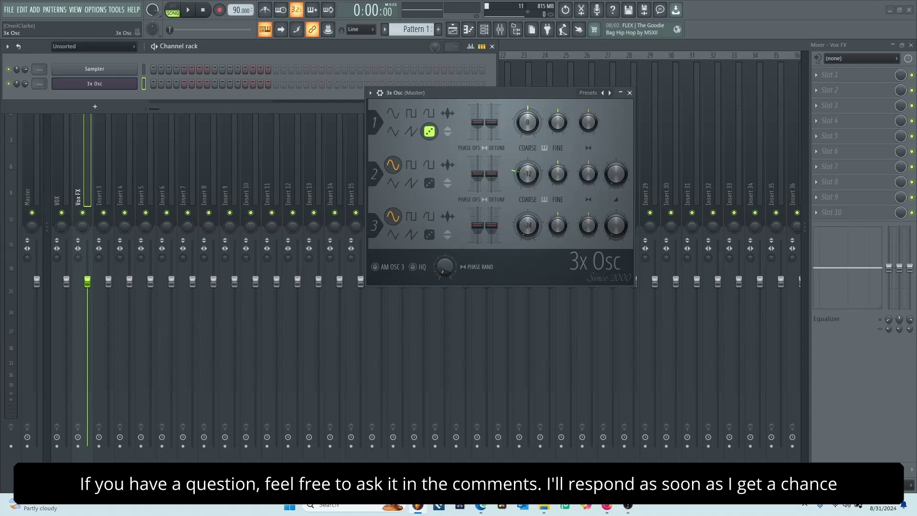
scroll(39, 83, up, 3)
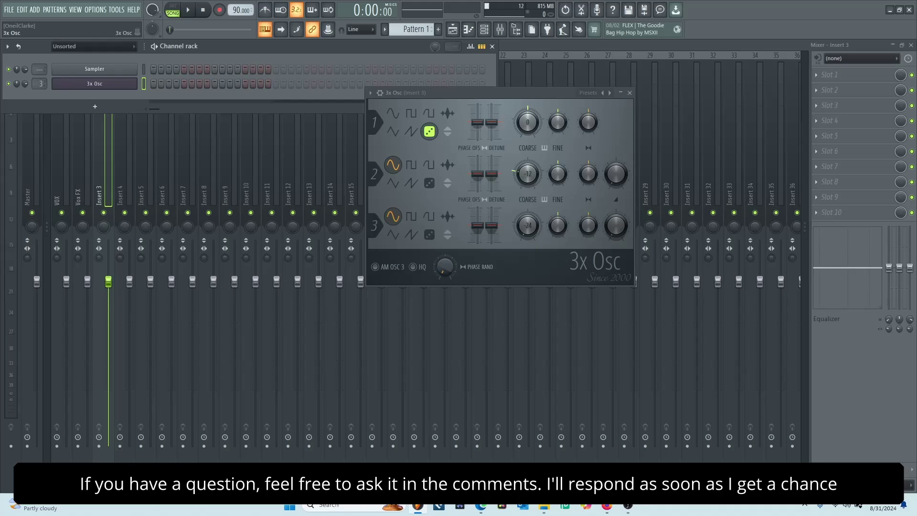
- Draw a sustained C5 note in the 3x Osc piano roll running from bar 1 to the start of bar 5
right_click(136, 80)
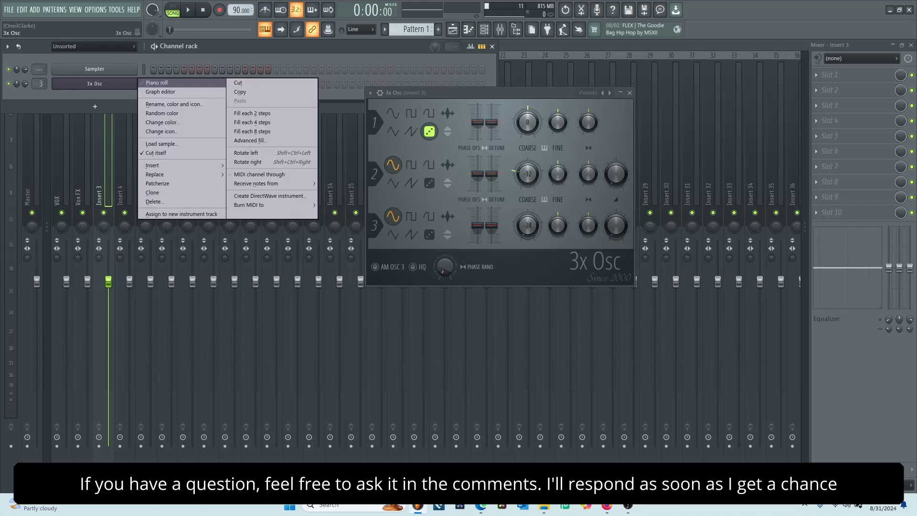
click(157, 82)
scroll(470, 237, down, 2)
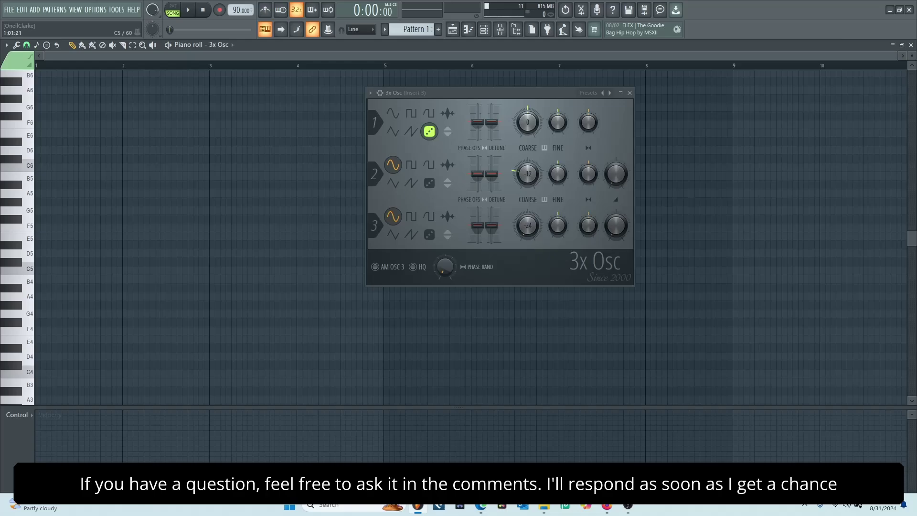
click(41, 270)
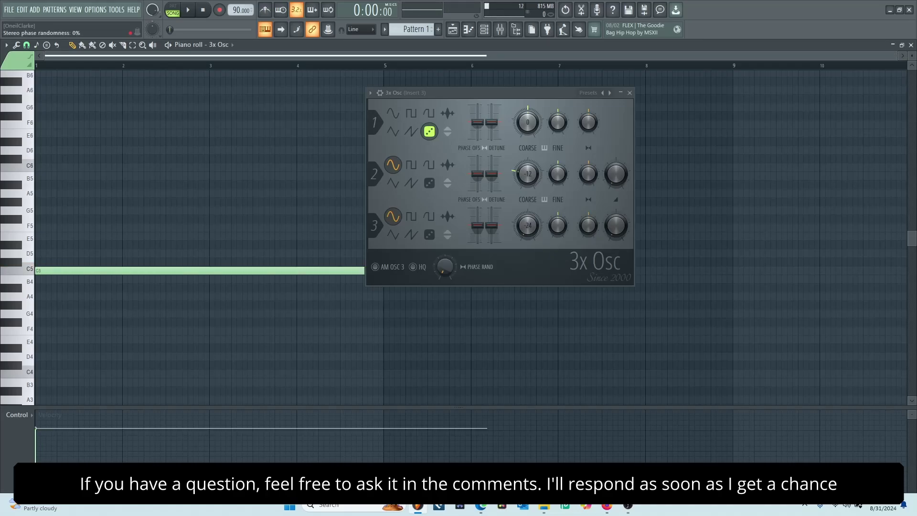
drag(478, 93, 657, 235)
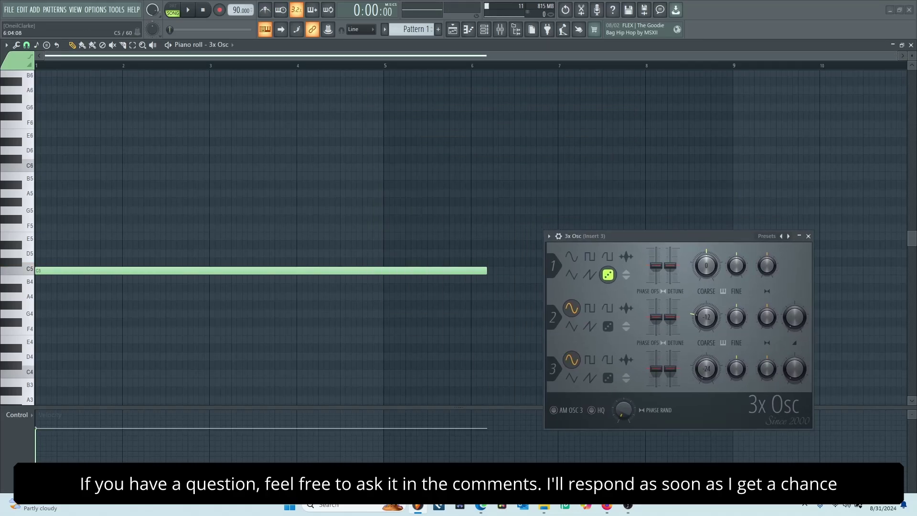
drag(486, 270, 383, 270)
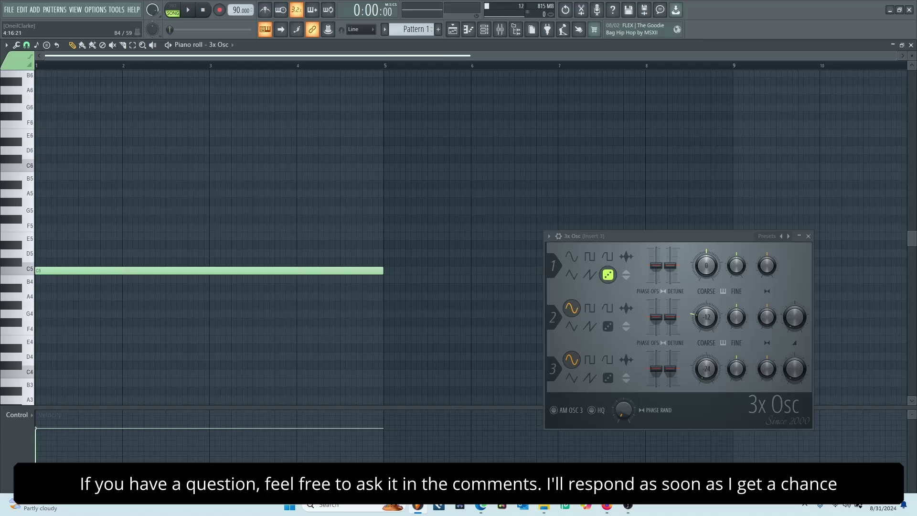
- Place Pattern 1 on Track 2 of the playlist at bar 1 and listen to it with the vocal
click(453, 29)
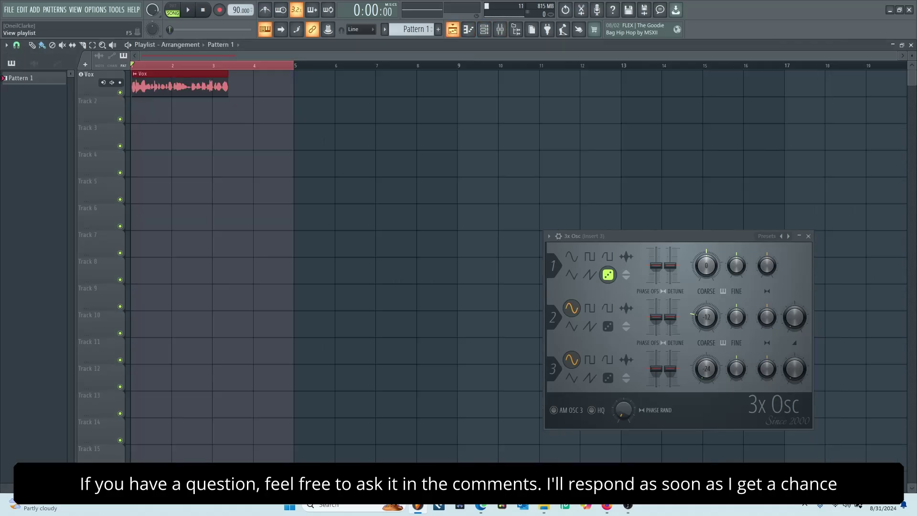
drag(19, 78, 125, 136)
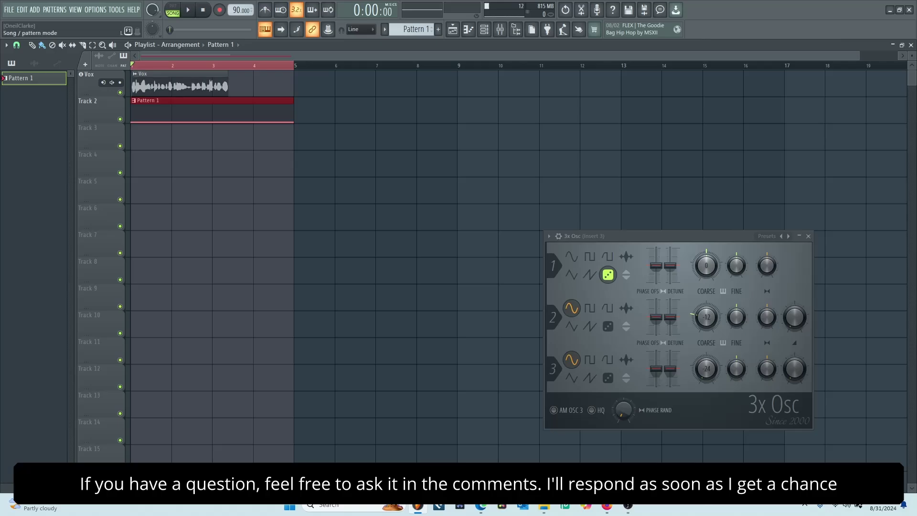
key(space)
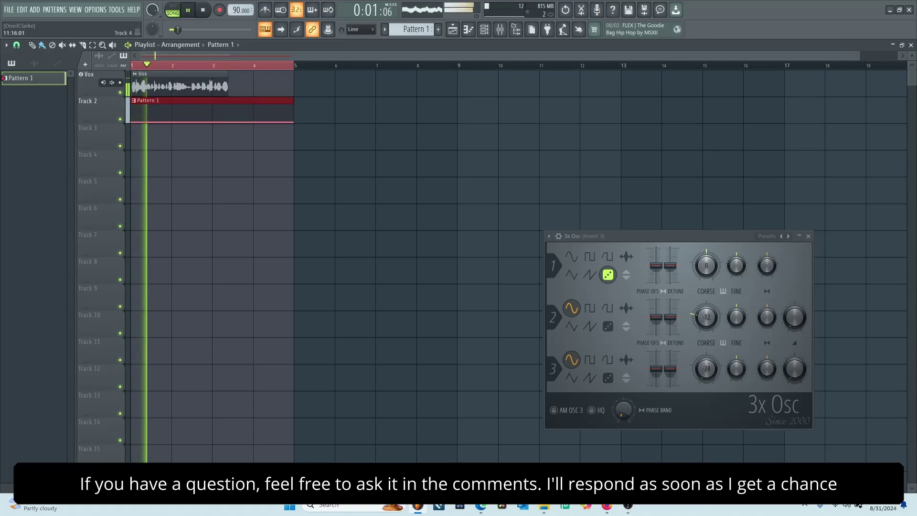
key(Escape)
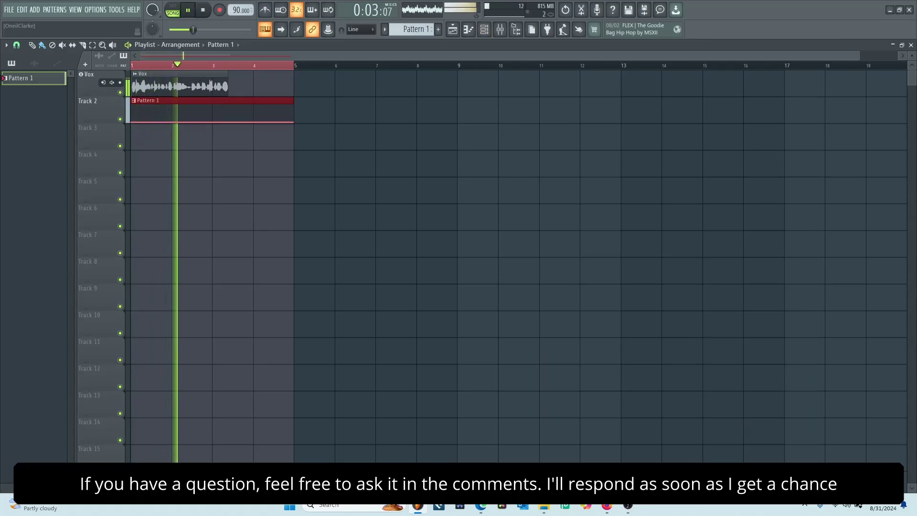
key(space)
- Switch to pattern mode and play the noise alone while watching its level in the mixer
key(F9)
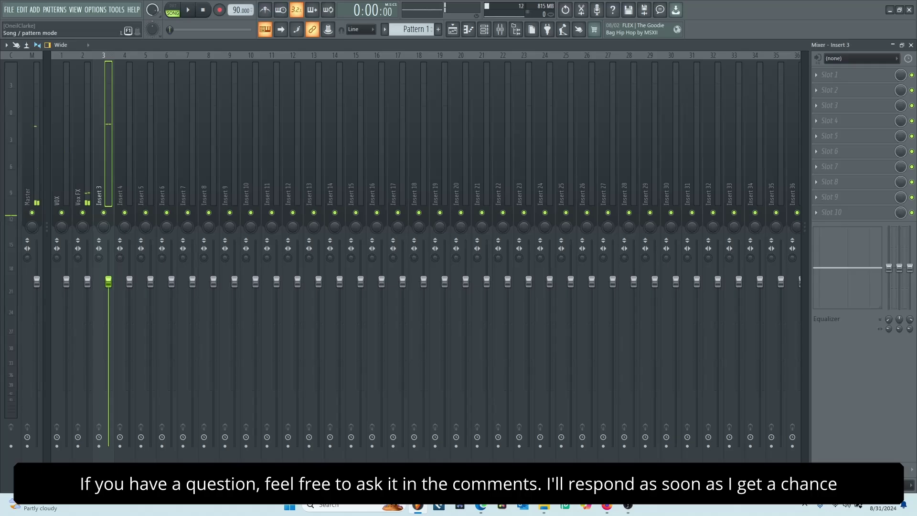
click(172, 9)
key(space)
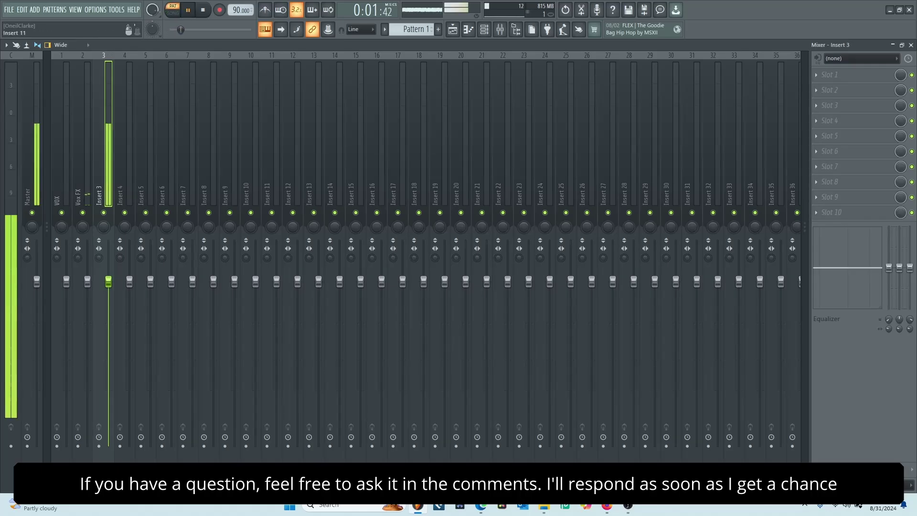
key(space)
- Load Fruity Parametric EQ 2 in slot 1 of Insert 3 and apply its 3 bands preset
click(830, 75)
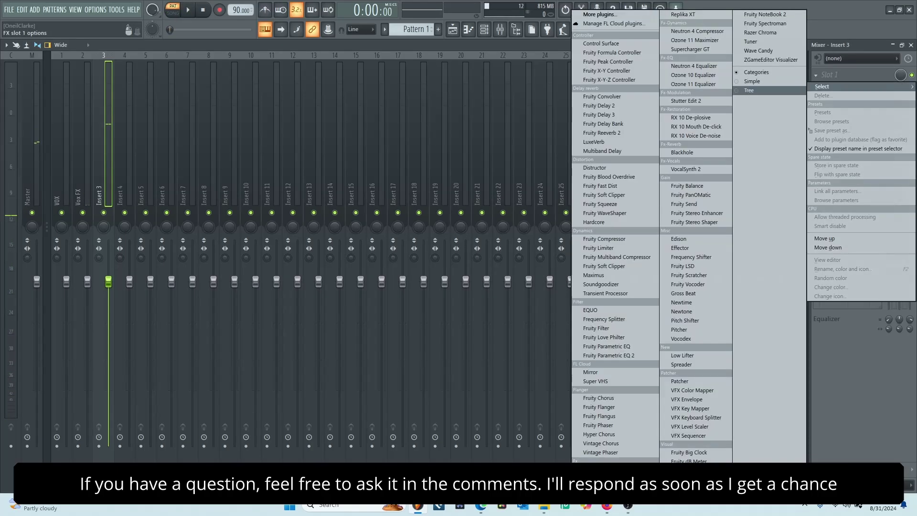
click(616, 356)
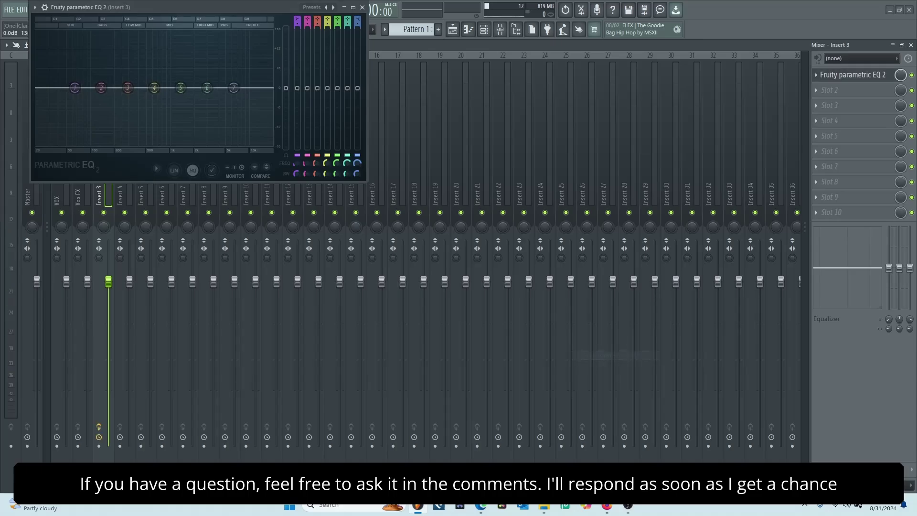
click(312, 7)
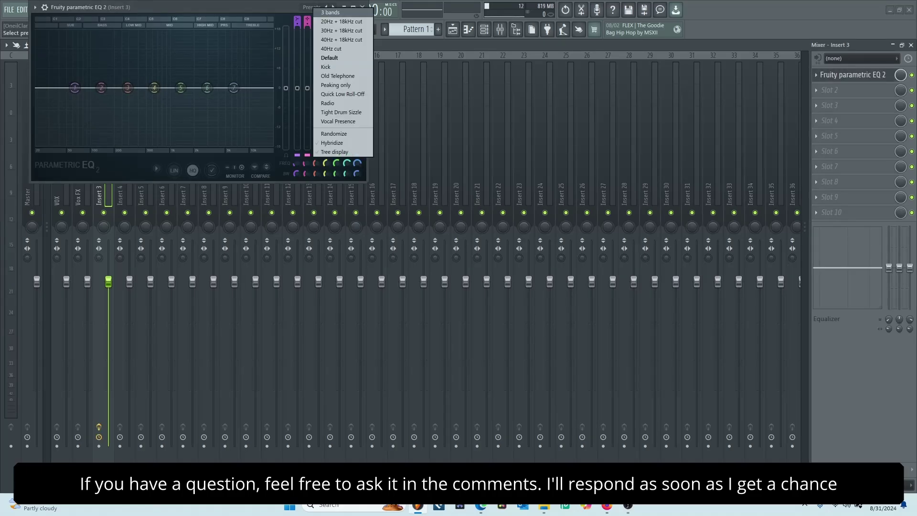
click(331, 12)
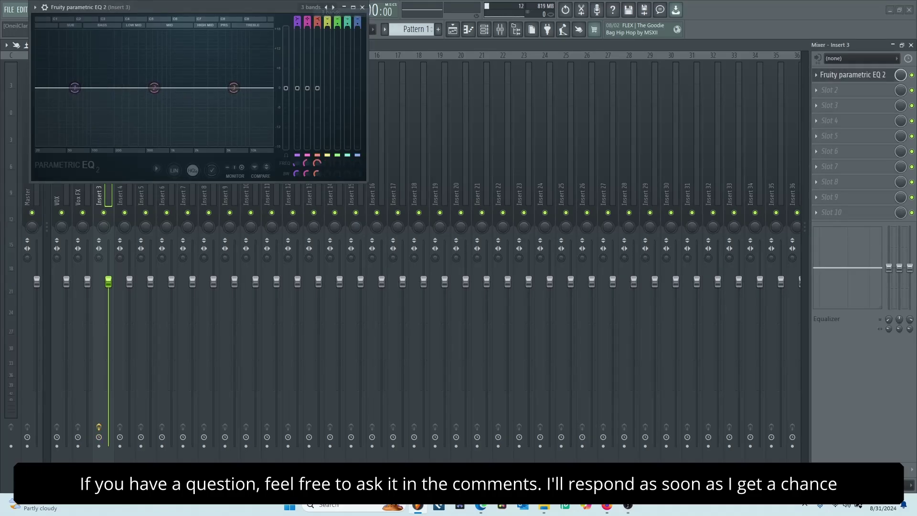
- Change EQ band 1 to high pass, raise its cutoff to just below band 2, and audition the noise
right_click(75, 88)
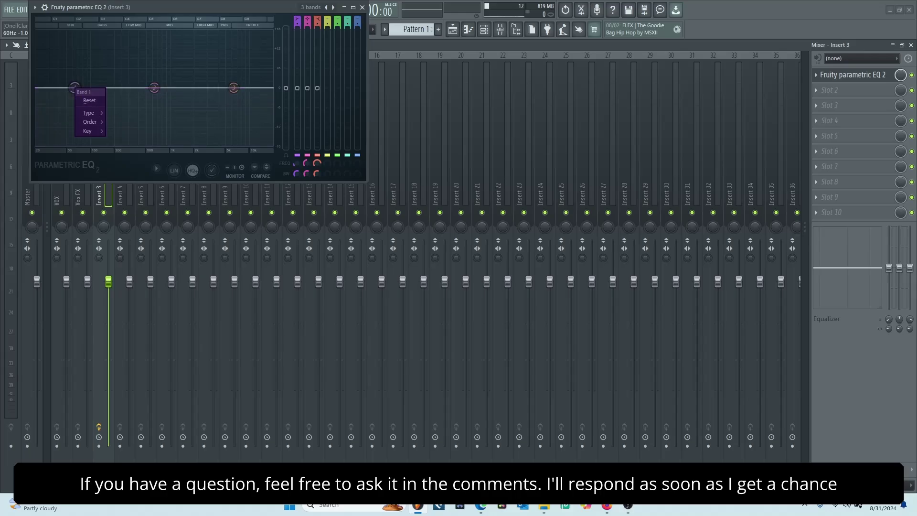
mouse_move(89, 112)
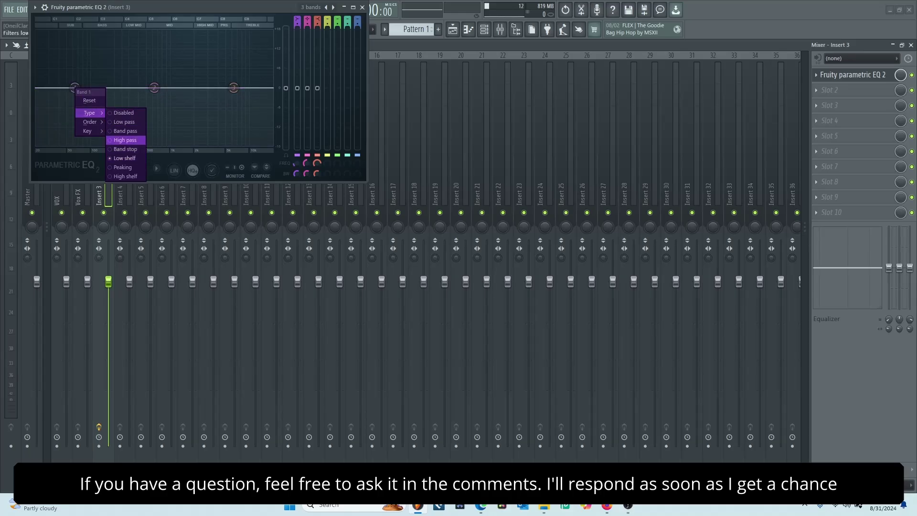
click(125, 140)
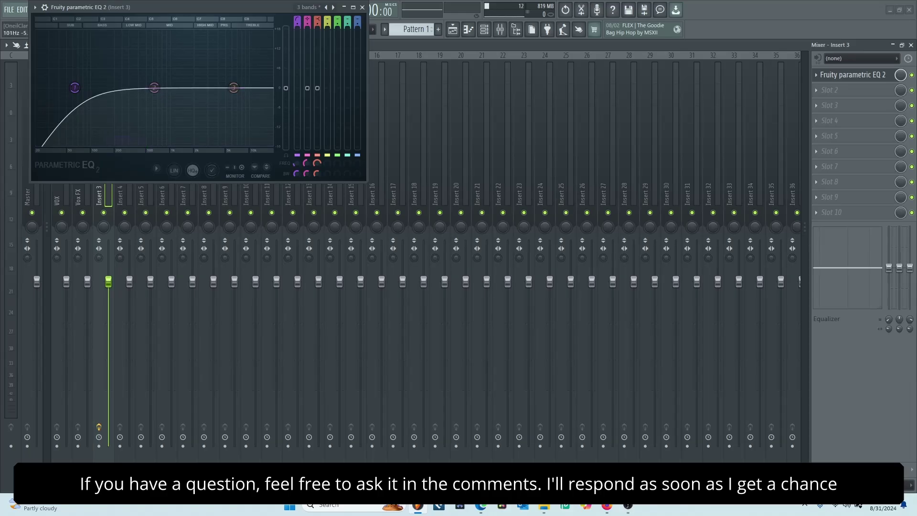
drag(74, 88, 140, 87)
key(space)
key(space)
- Change EQ band 3 to low pass and lower its cutoff during playback to narrow the noise
right_click(233, 87)
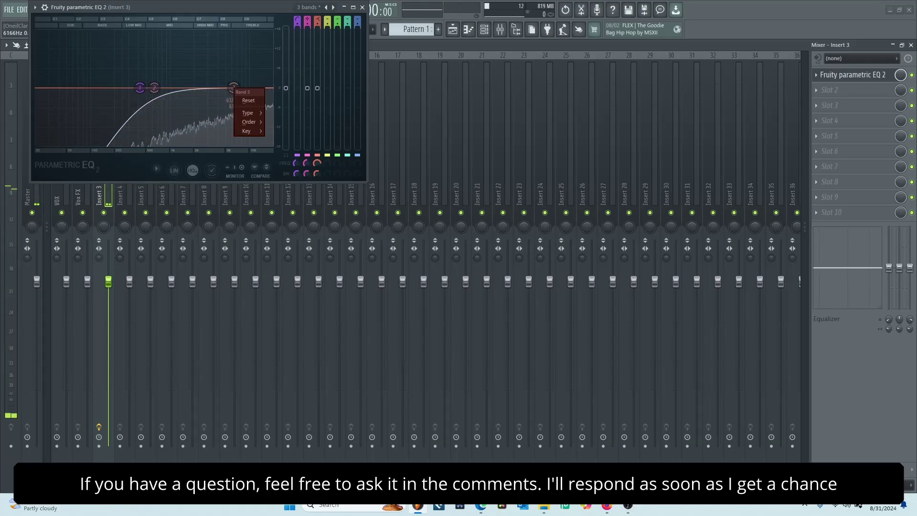
mouse_move(248, 113)
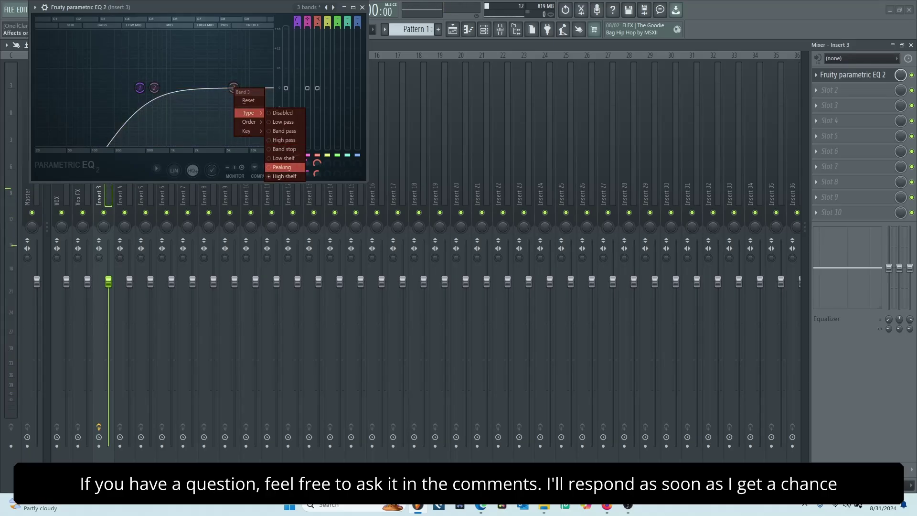
click(284, 122)
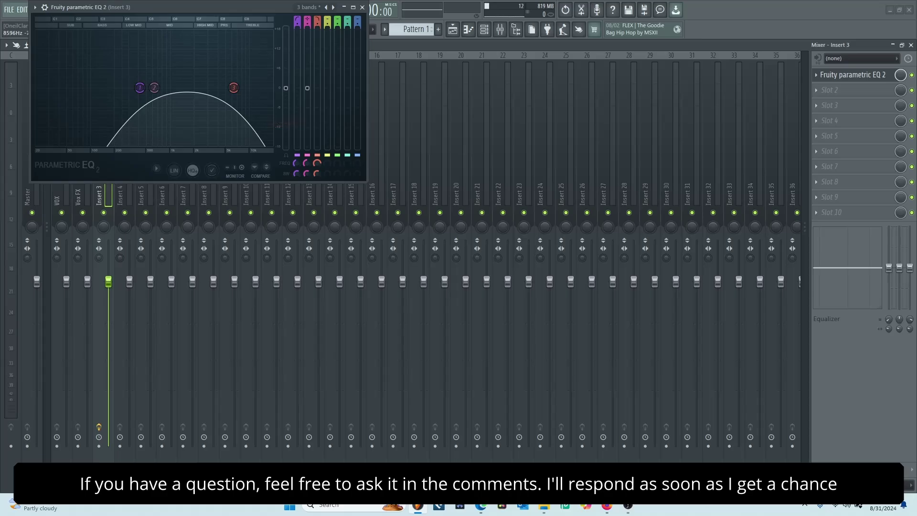
key(space)
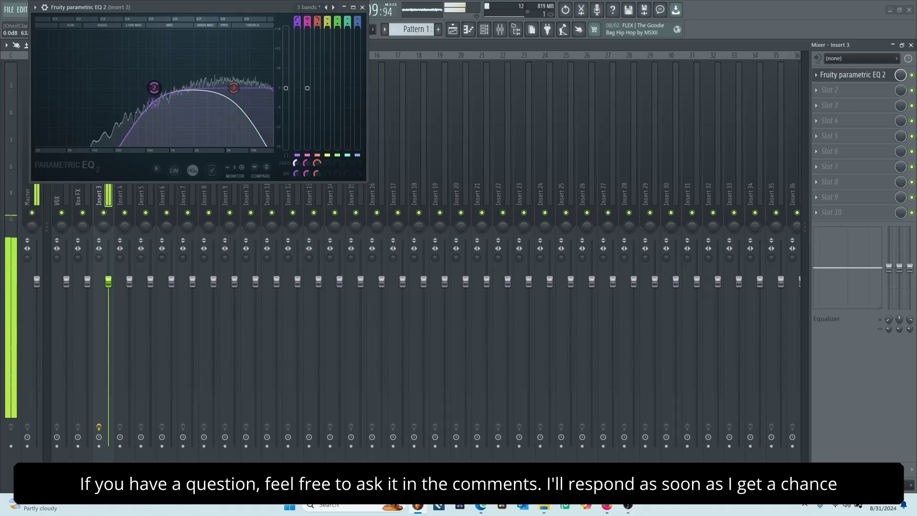
drag(234, 87, 225, 87)
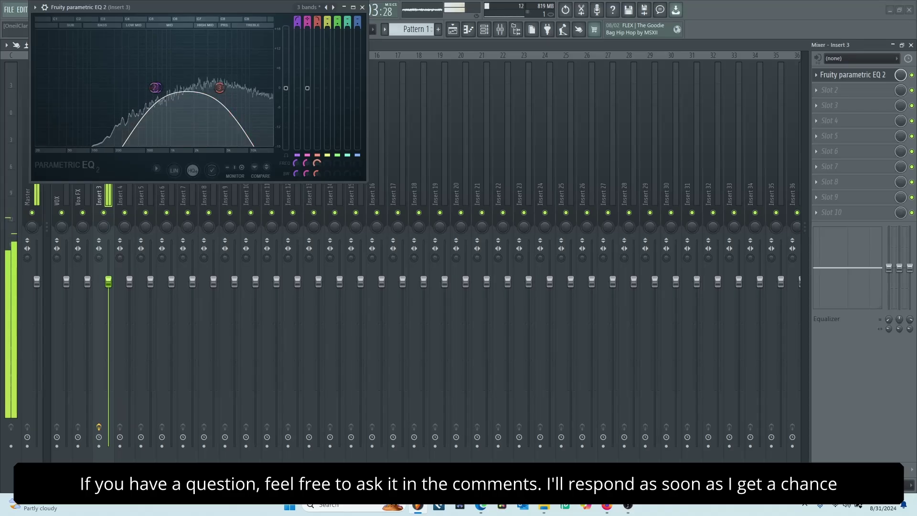
click(362, 7)
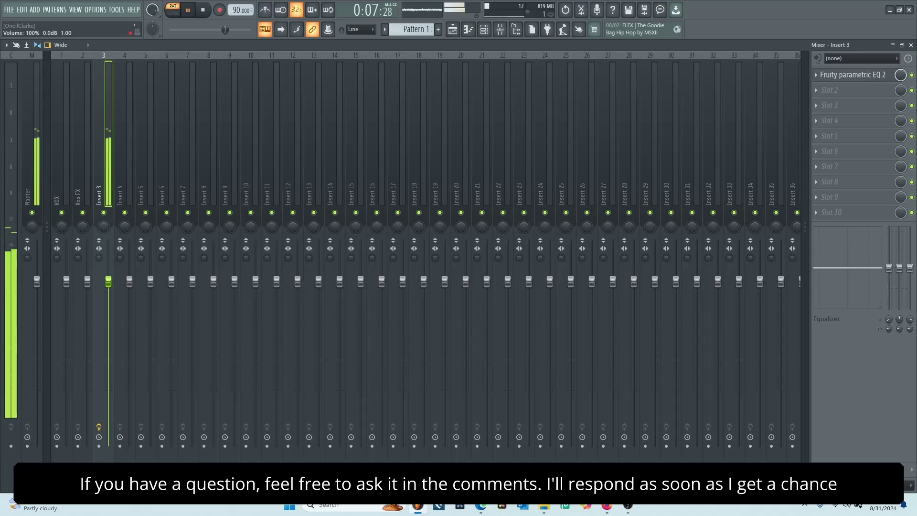
- Return to song mode and play the arrangement to hear the filtered noise with the vocal
key(space)
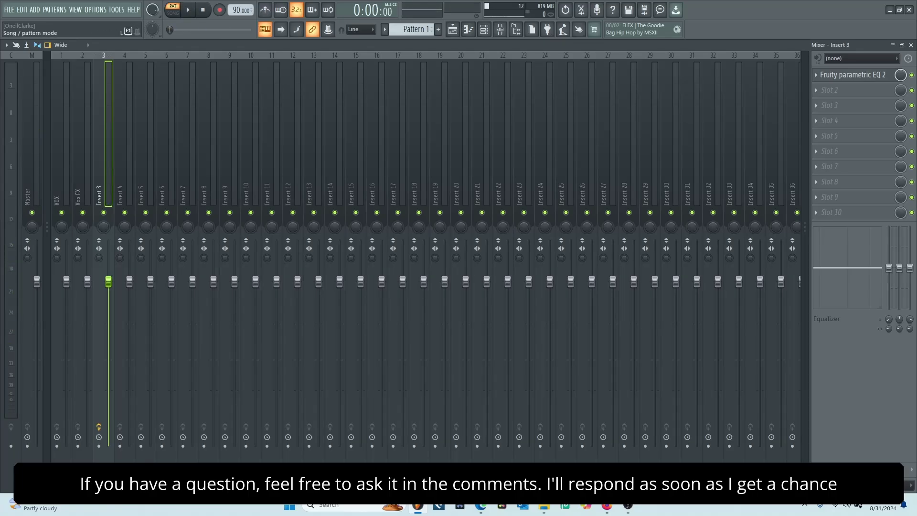
key(l)
key(space)
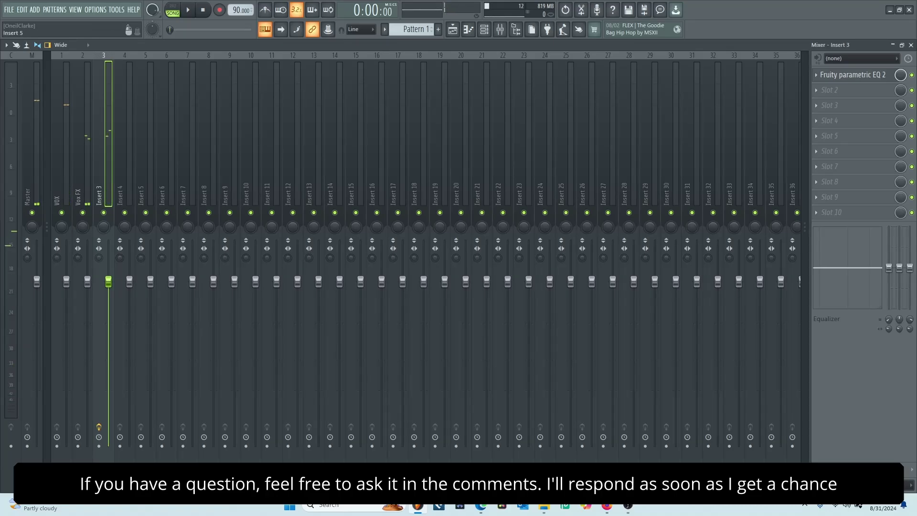
- Rename the Insert 3 mixer track as Noise and the Insert 4 mixer track as Vocoder
click(125, 144)
right_click(114, 53)
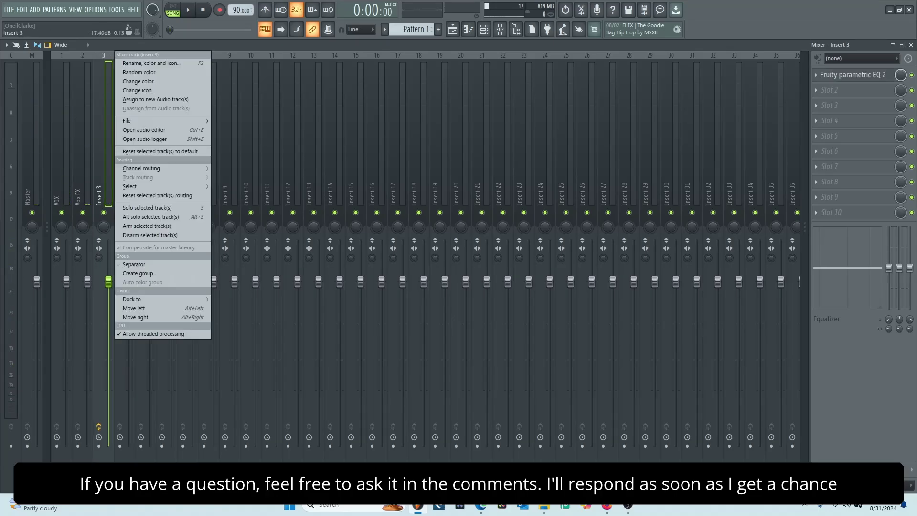
click(139, 63)
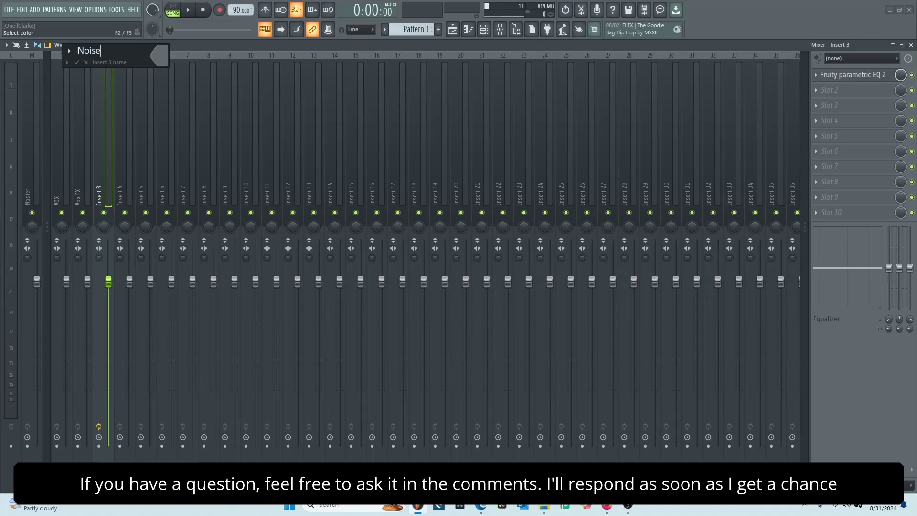
key(Return)
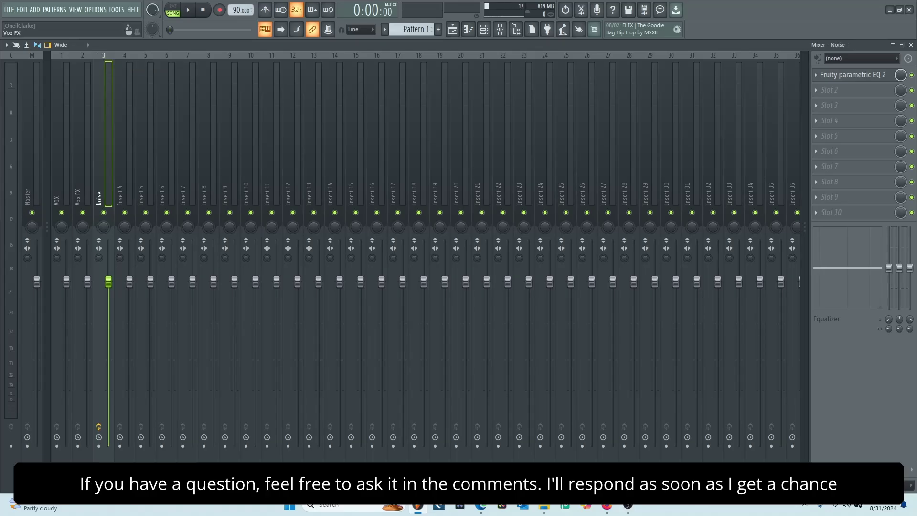
right_click(131, 53)
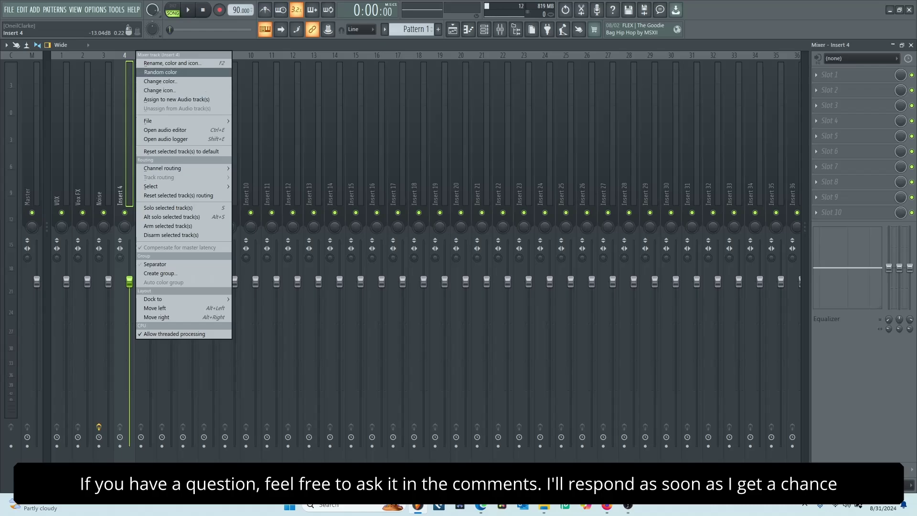
click(144, 63)
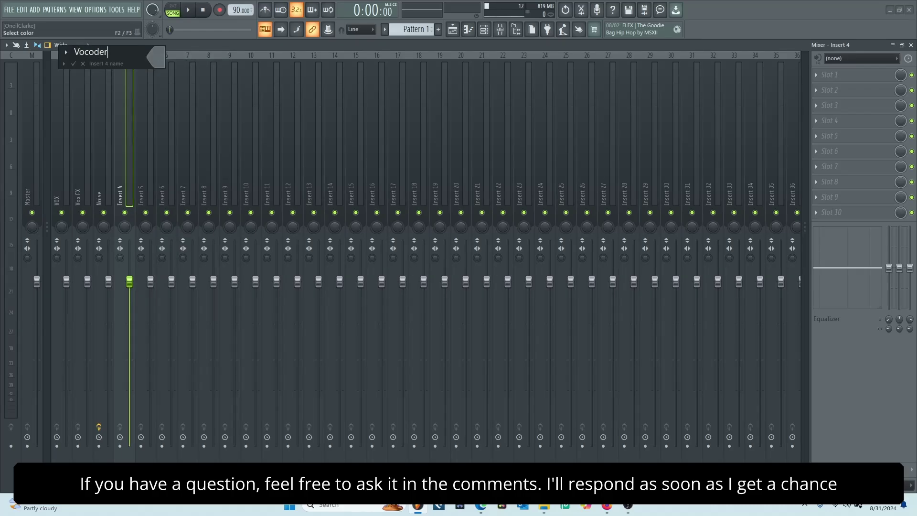
key(Return)
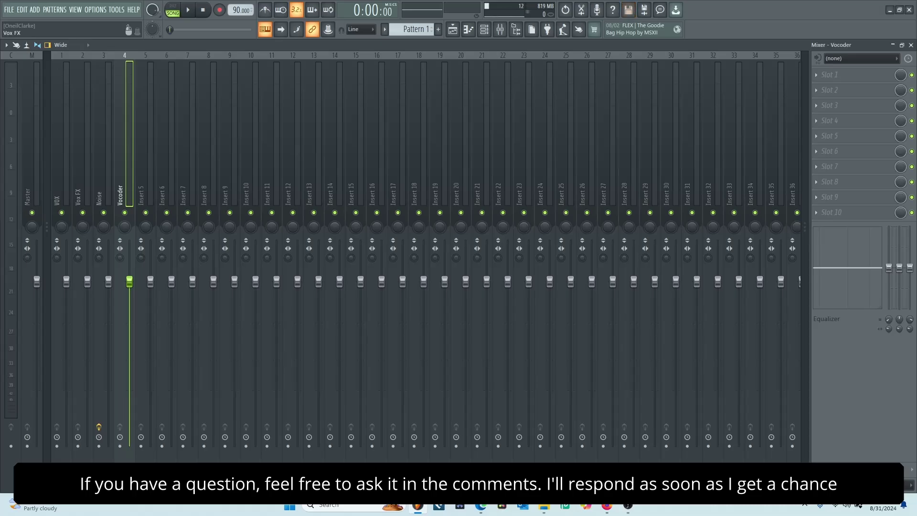
- Load Vocodex in slot 1 of the Vocoder mixer track and move its window clear of the effect slots
click(104, 144)
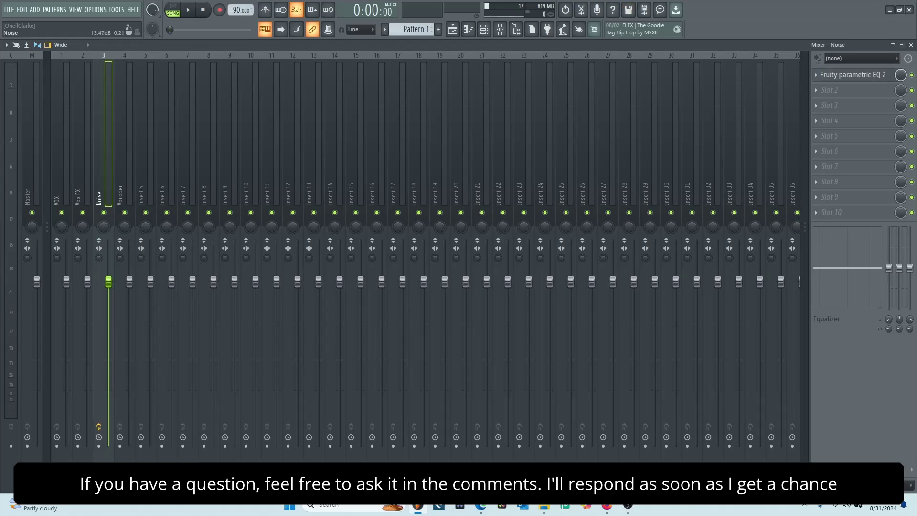
click(129, 143)
click(831, 75)
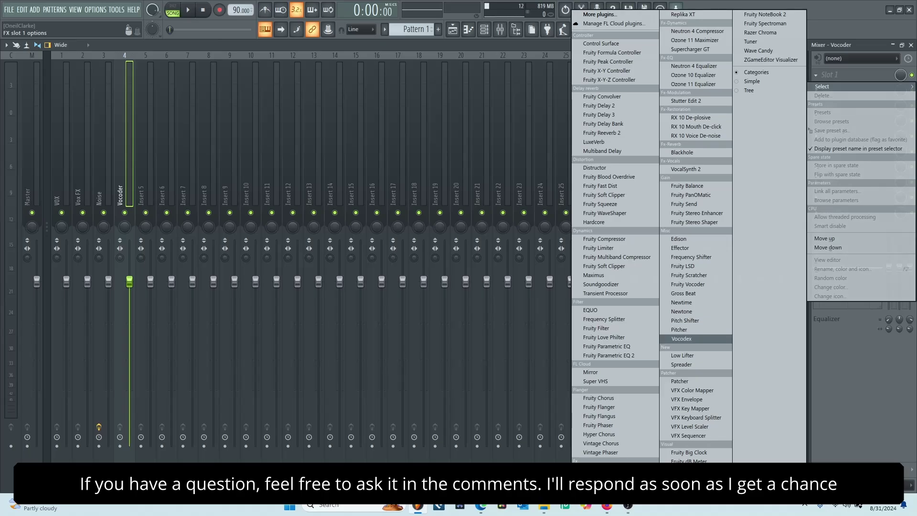
click(681, 338)
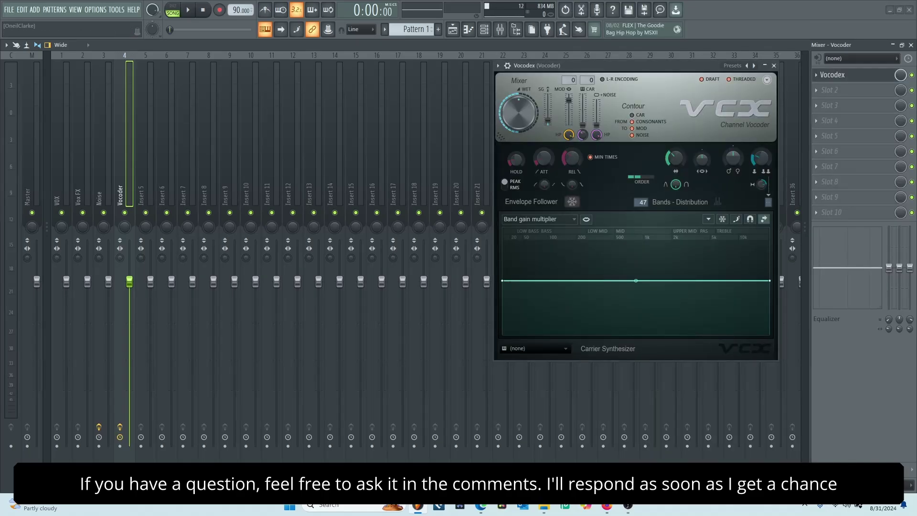
drag(526, 65, 374, 59)
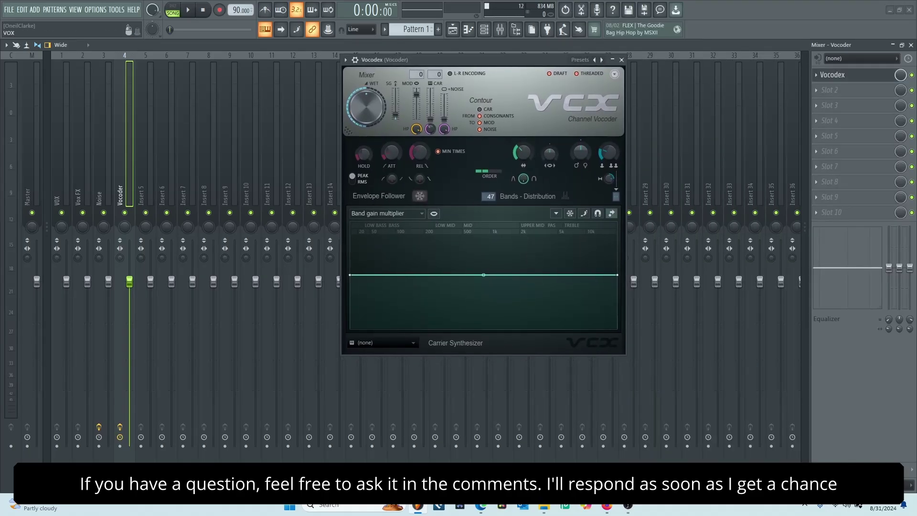
- Send the VOX track to the Vocoder track and use it as Vocodex's modulator input 1
click(66, 143)
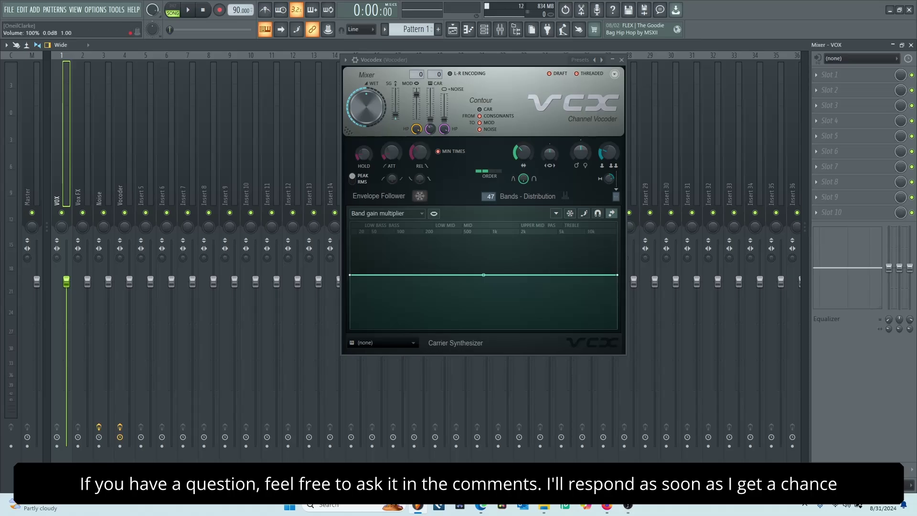
right_click(120, 445)
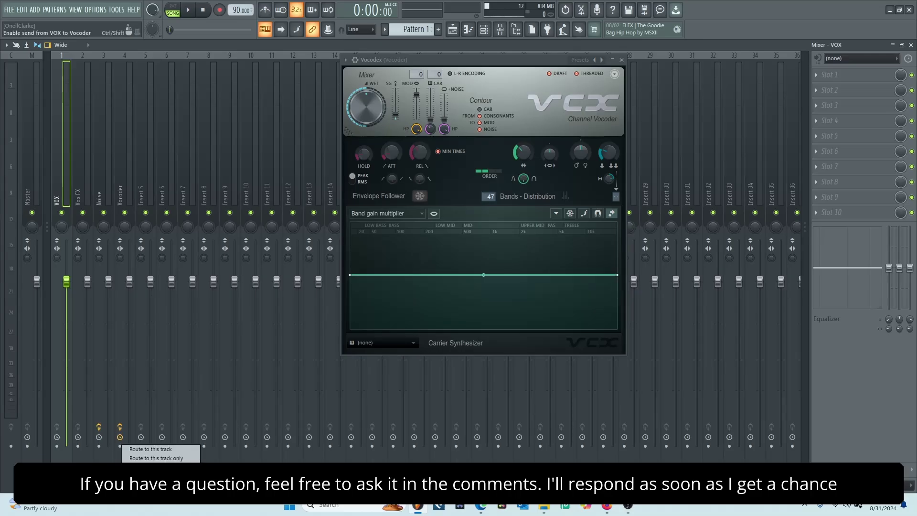
click(151, 449)
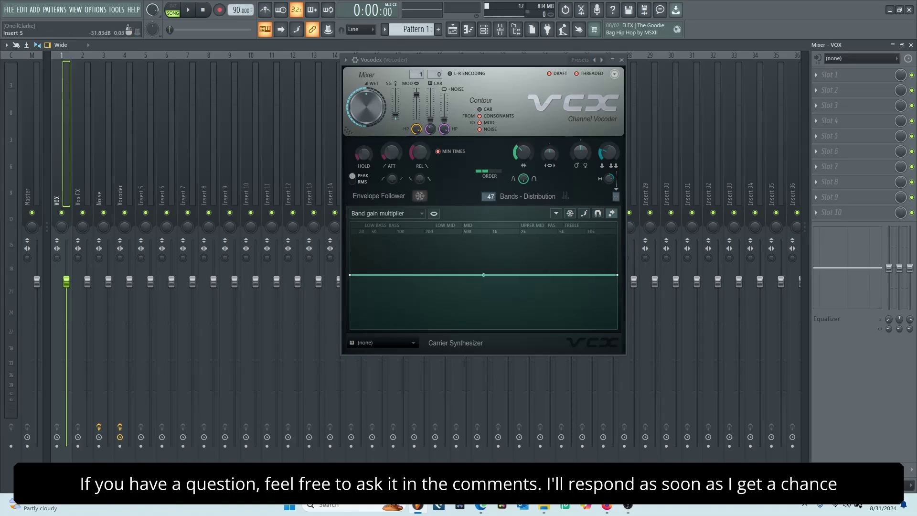
- Send the Noise track to the Vocoder track as Vocodex's carrier sidechain input 2, with Vox FX muted
click(99, 143)
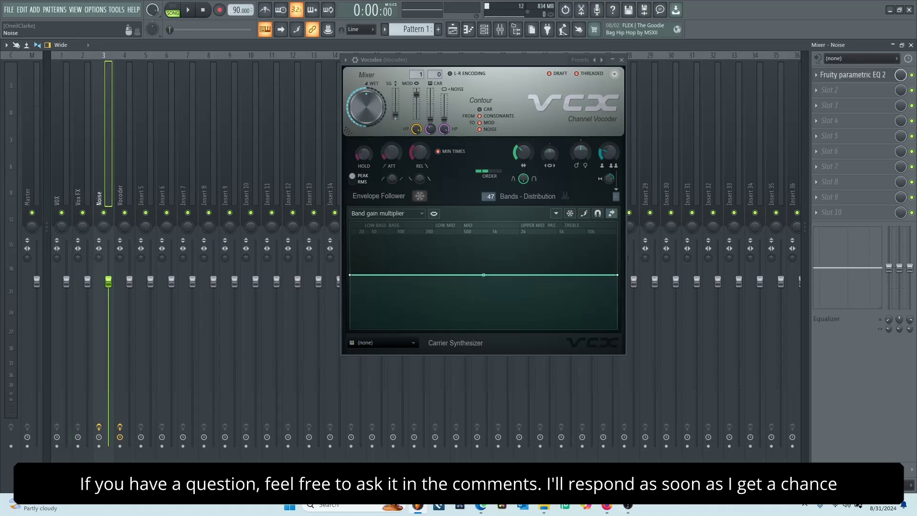
right_click(120, 437)
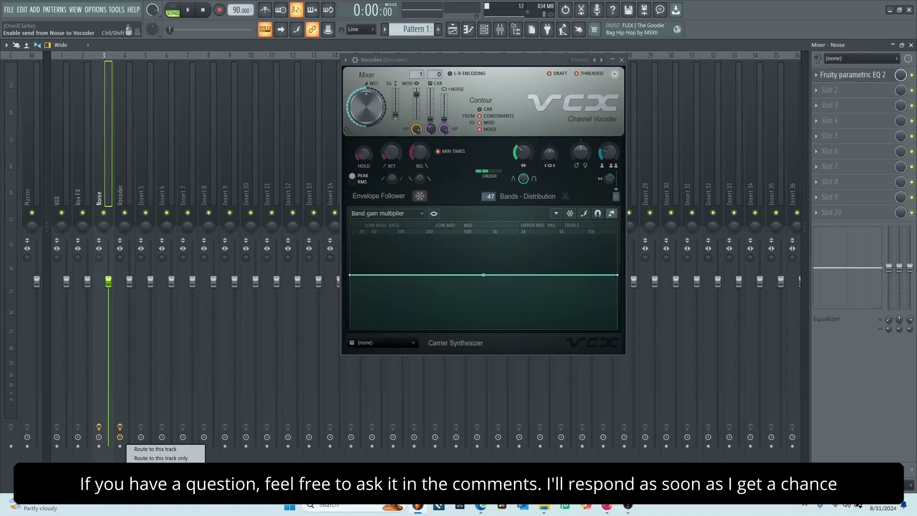
key(Escape)
click(78, 143)
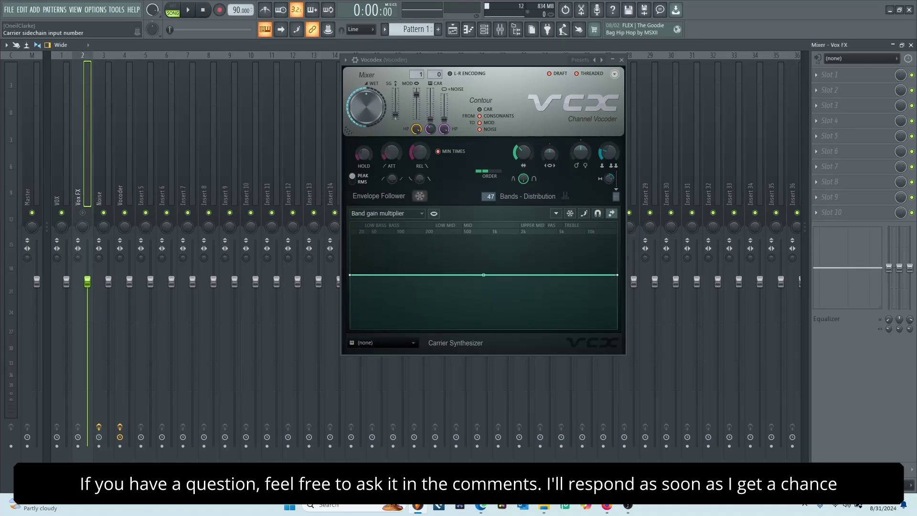
click(435, 74)
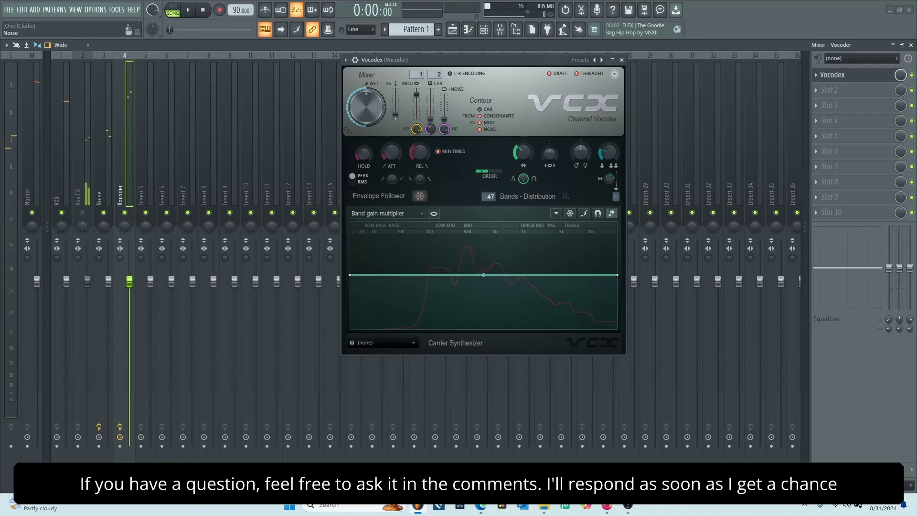
- Play the arrangement and check the Noise and VOX tracks feeding the vocoder
click(104, 143)
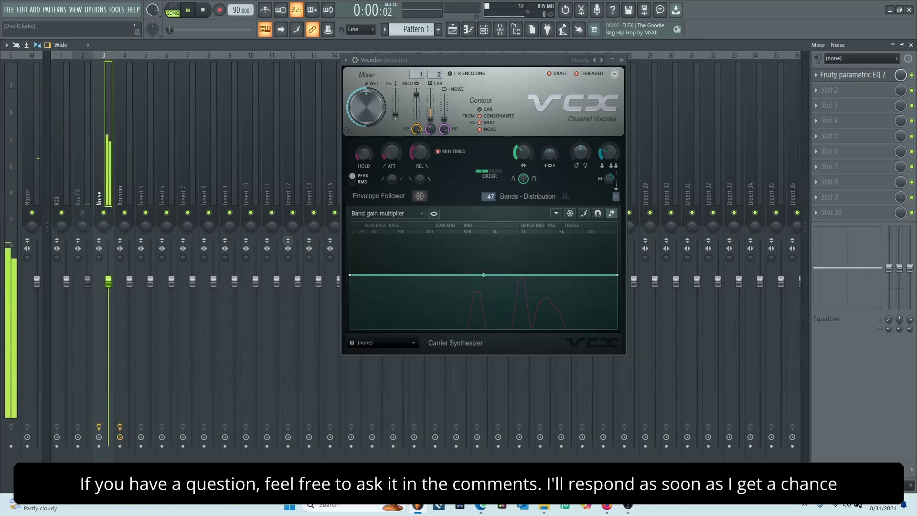
click(66, 144)
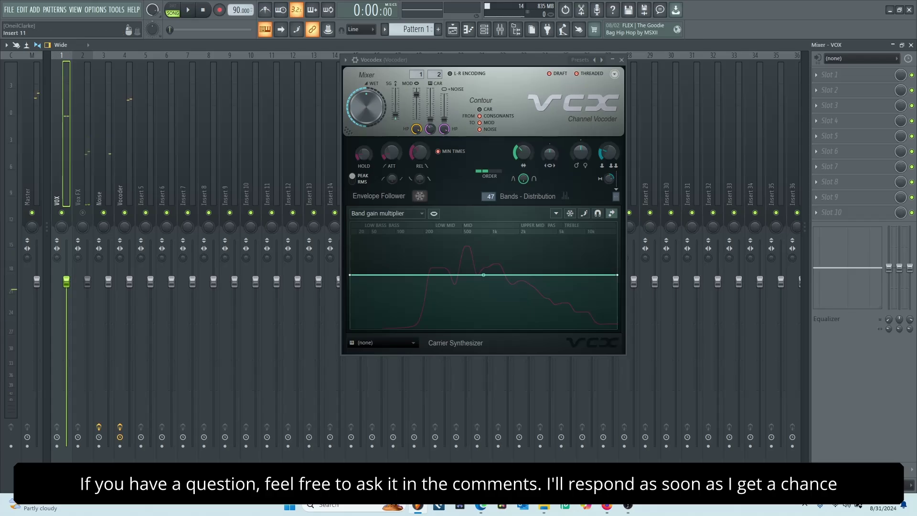
key(space)
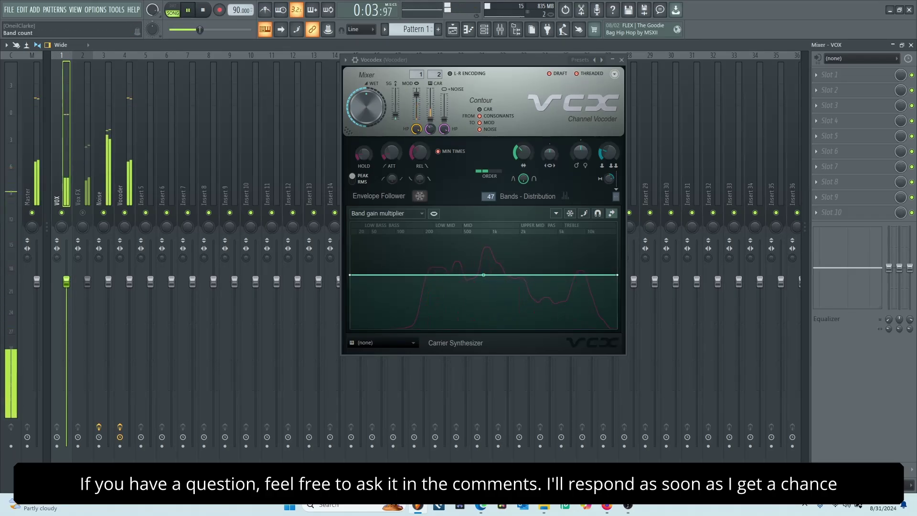
- Set Vocodex's band count to 28 and its order to 4 during playback
click(124, 143)
drag(490, 196, 490, 223)
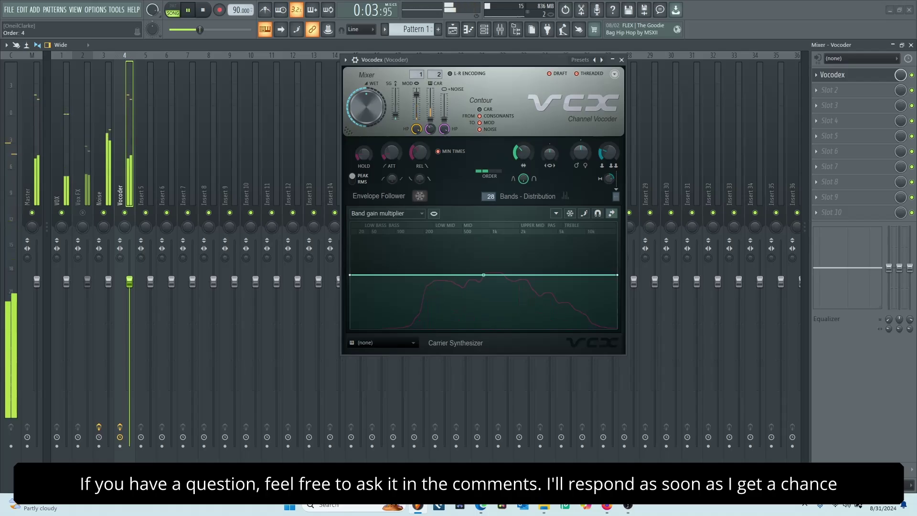
drag(489, 171, 490, 169)
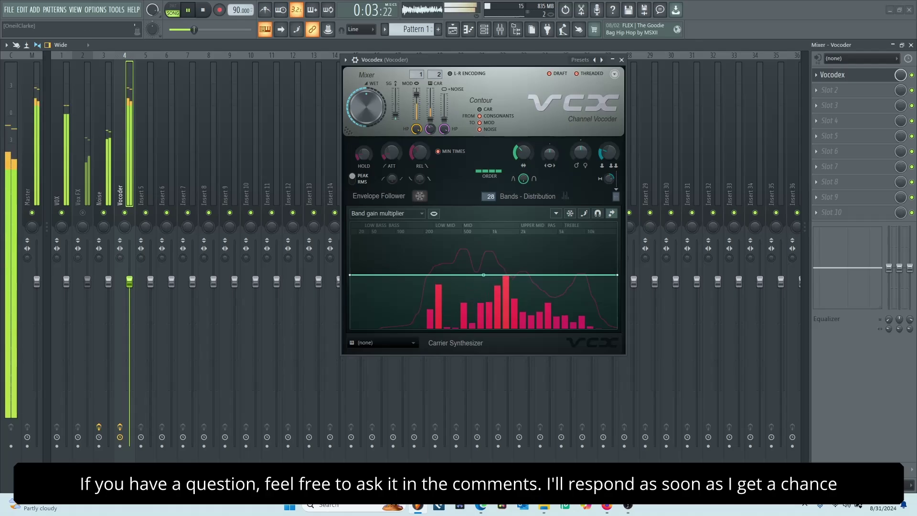
key(space)
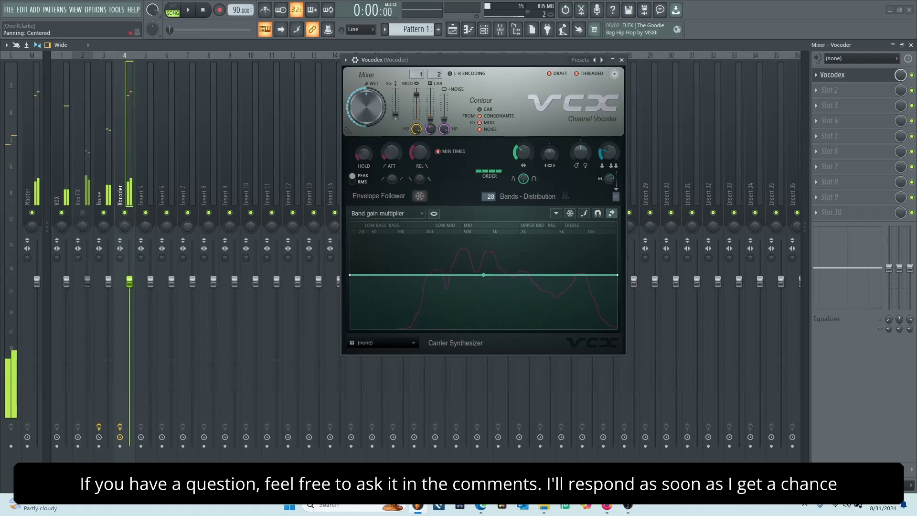
- Lower the Vocoder track's volume fader and play the arrangement to check its level
drag(129, 281, 129, 325)
key(space)
scroll(201, 29, up, 5)
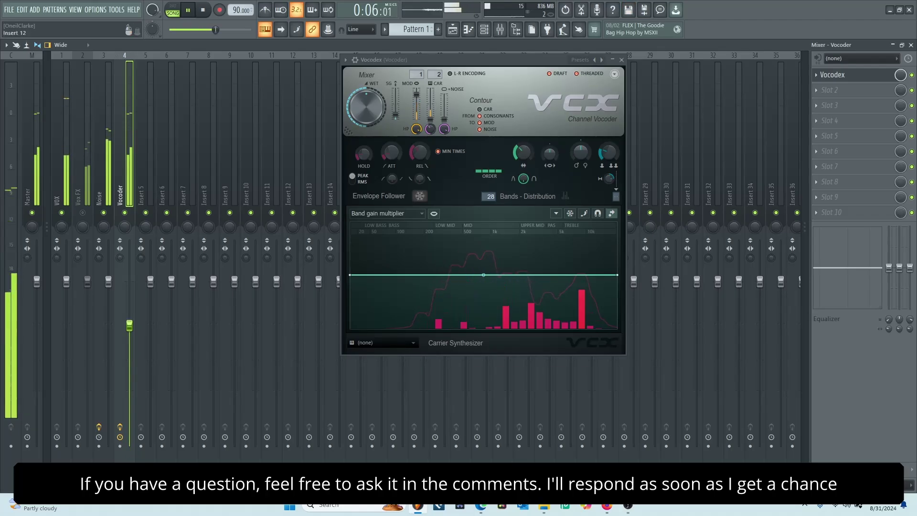
key(space)
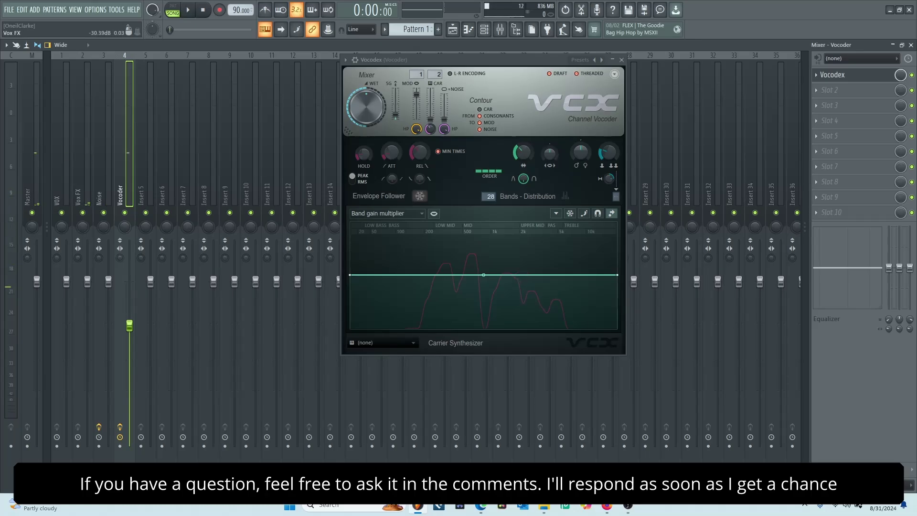
- Play the arrangement with Vox FX unmuted to hear it blended with the vocoder
click(87, 282)
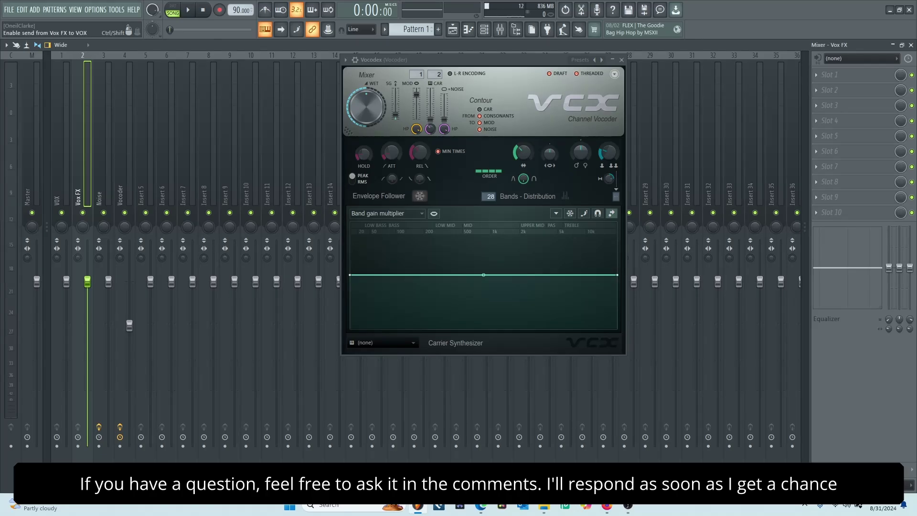
key(space)
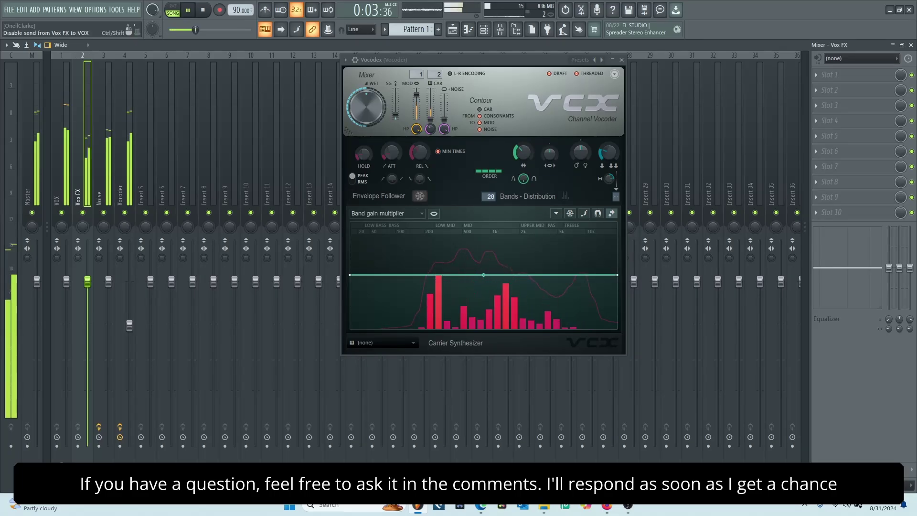
key(space)
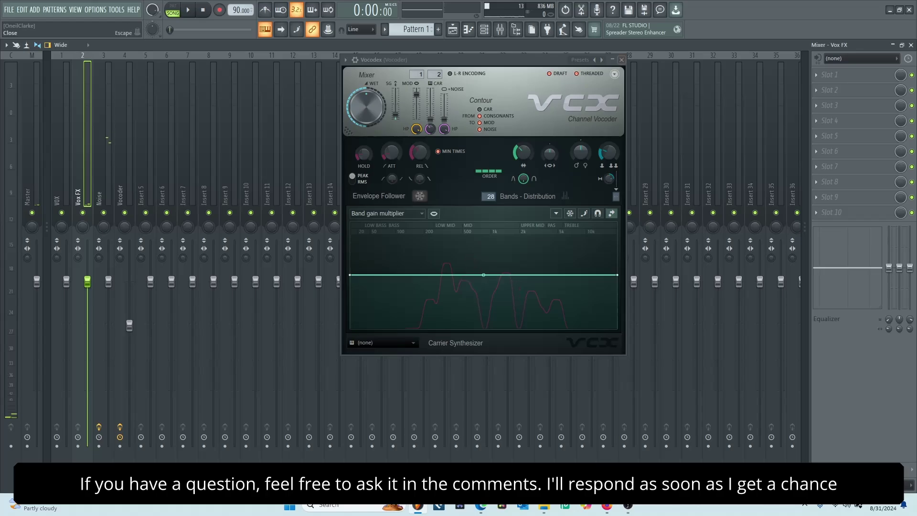
click(61, 143)
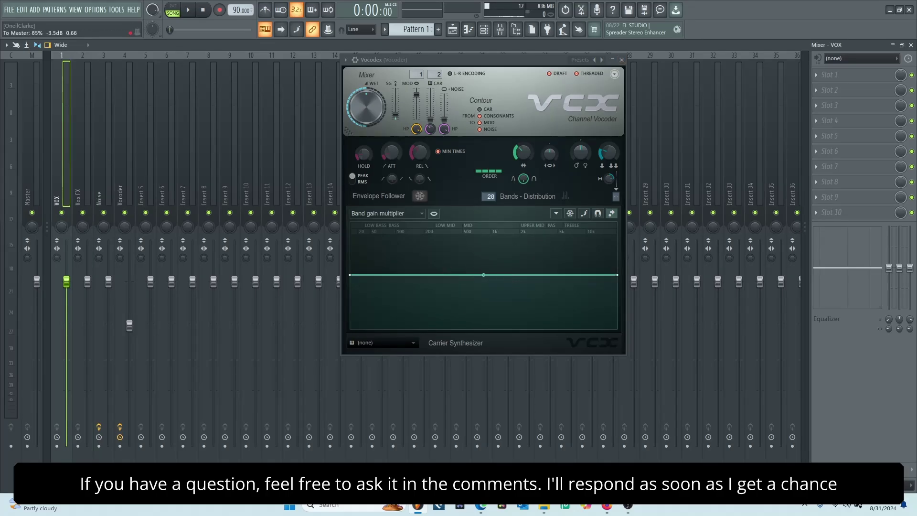
right_click(67, 335)
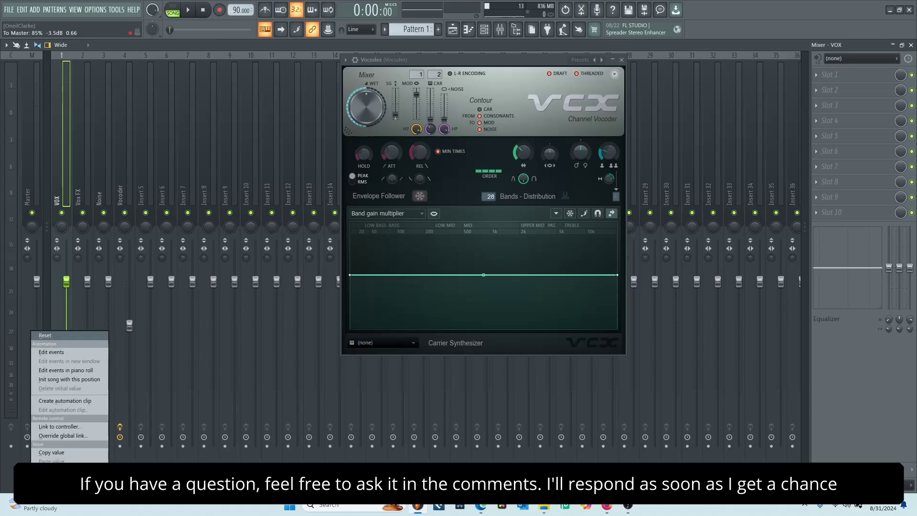
key(Escape)
- Lower the Vocoder track's fader further during playback, and close the Vocodex window
key(space)
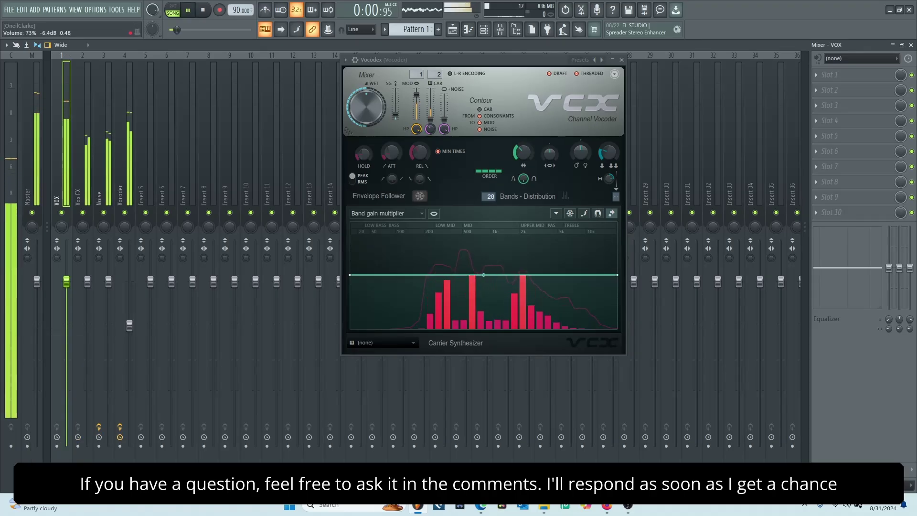
drag(129, 325, 129, 359)
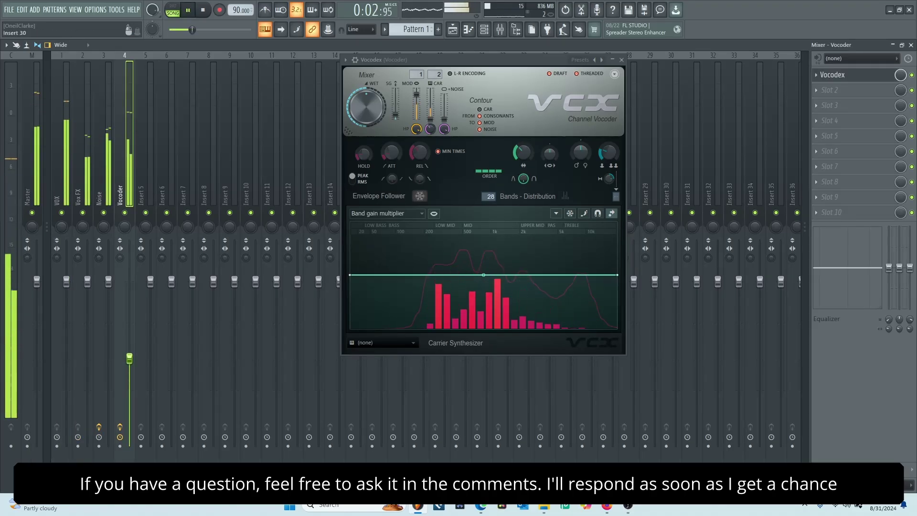
key(space)
click(621, 60)
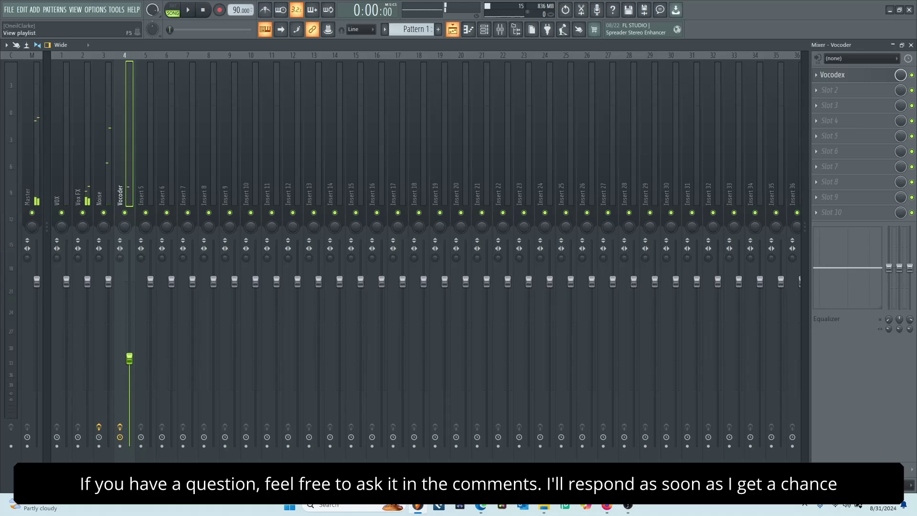
- Extend the Vox clip past bar 9 in the playlist, repeat Pattern 1 at bar 5 on Track 2, and play the song
click(452, 29)
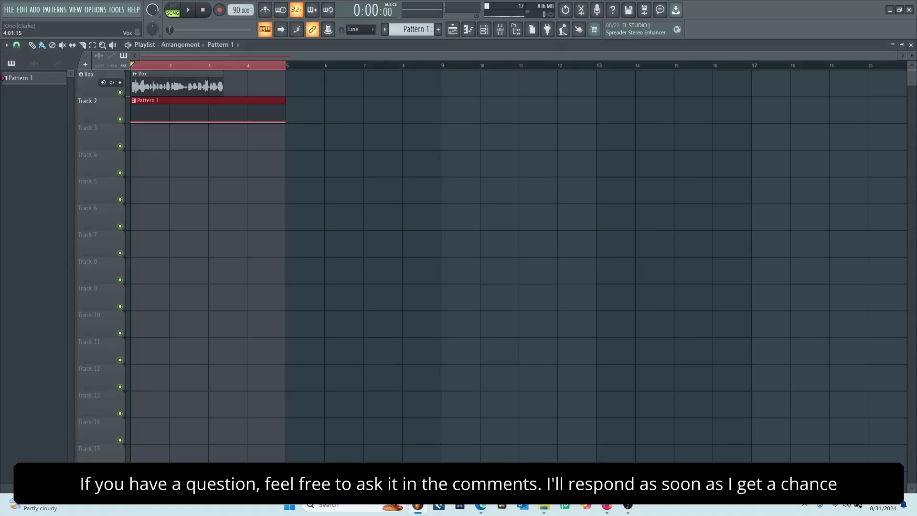
click(247, 63)
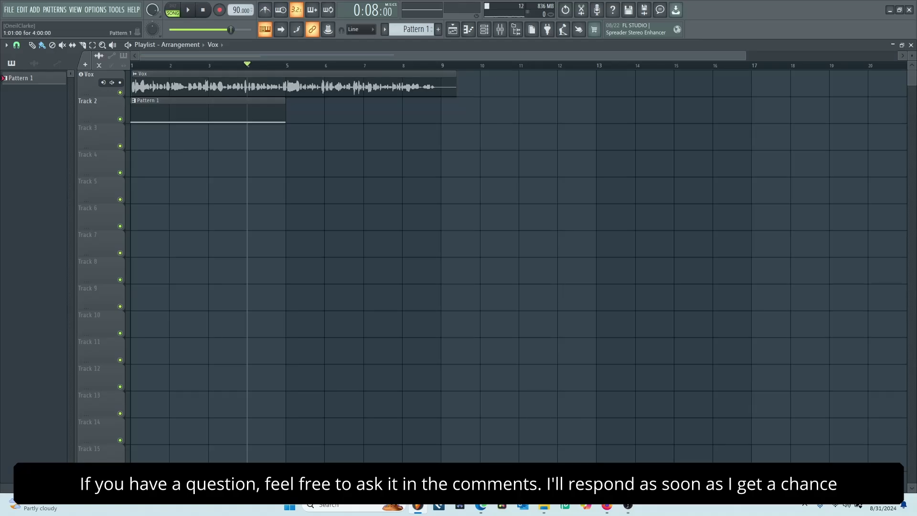
drag(251, 110, 292, 110)
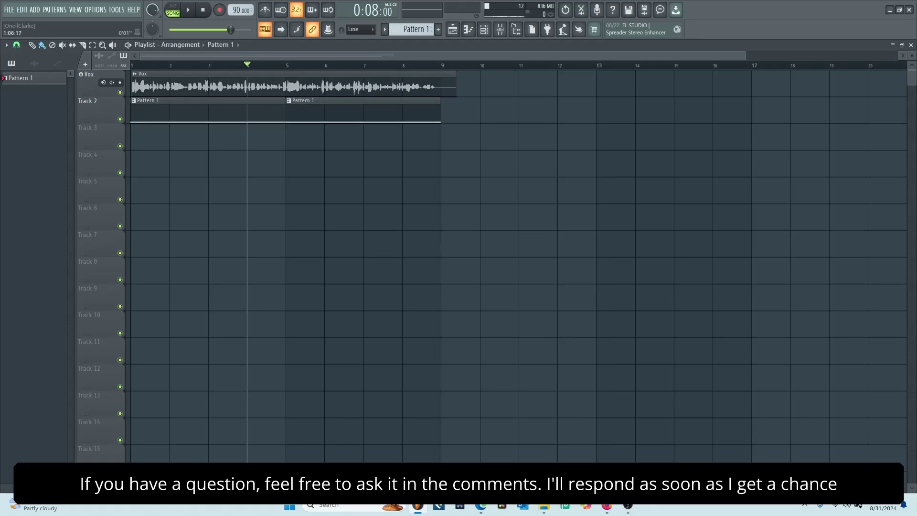
key(space)
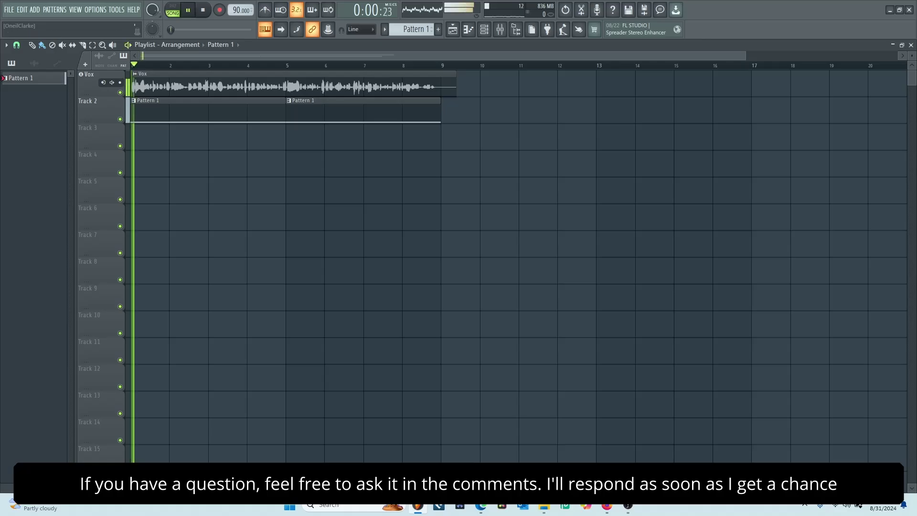